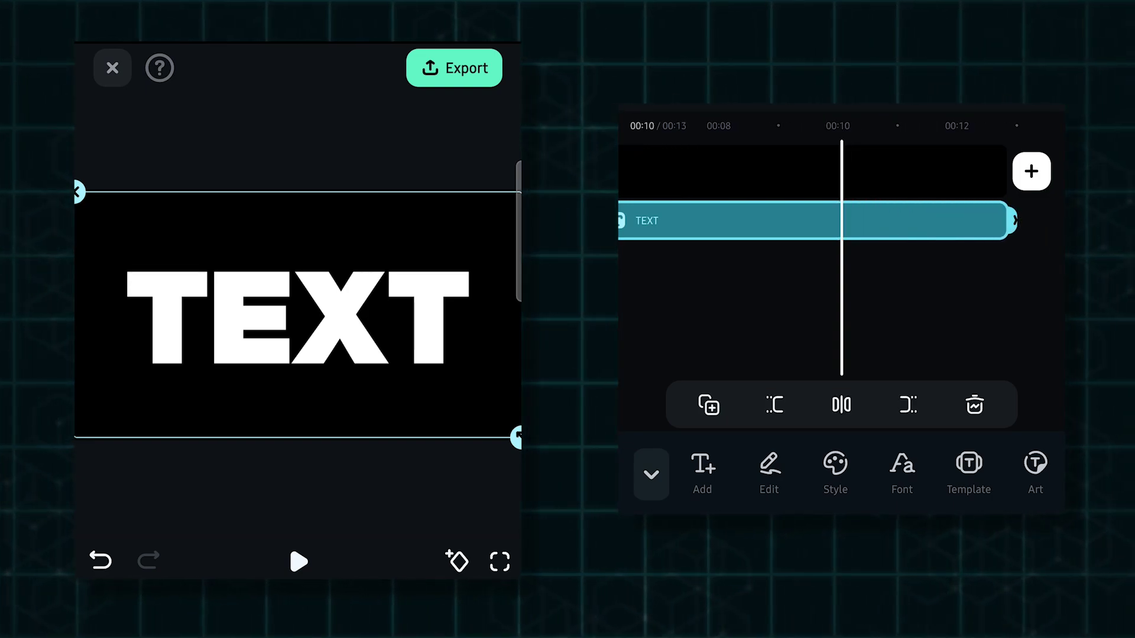
Lengthen the TEXT clip and overlay the forest walking video, enlarged to full frame width.
drag(850, 220, 940, 220)
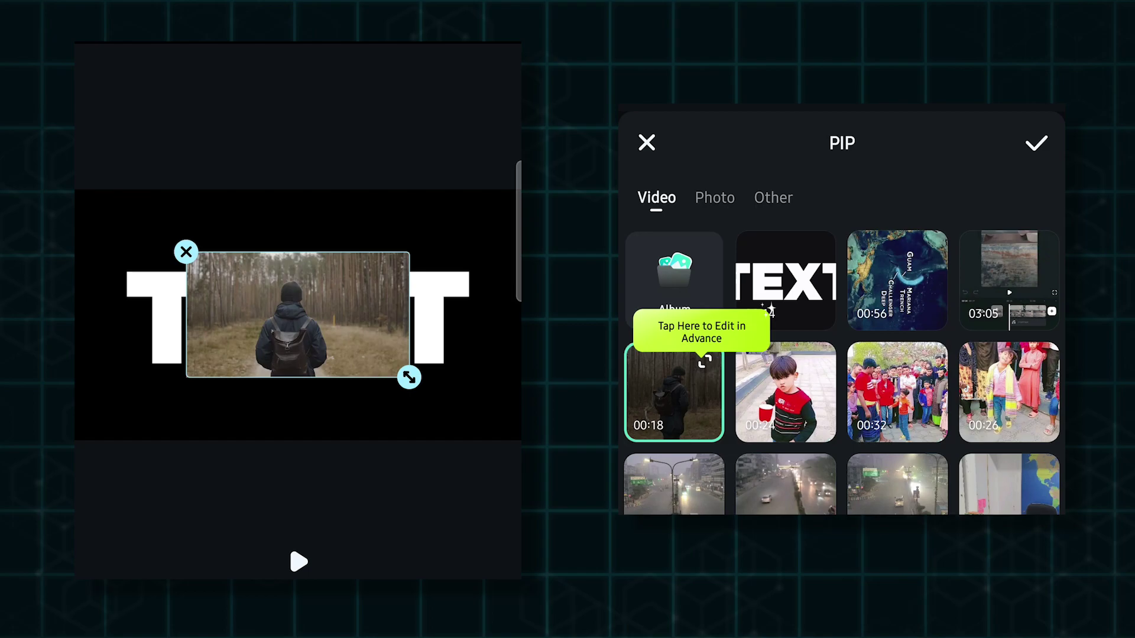
drag(409, 377, 515, 439)
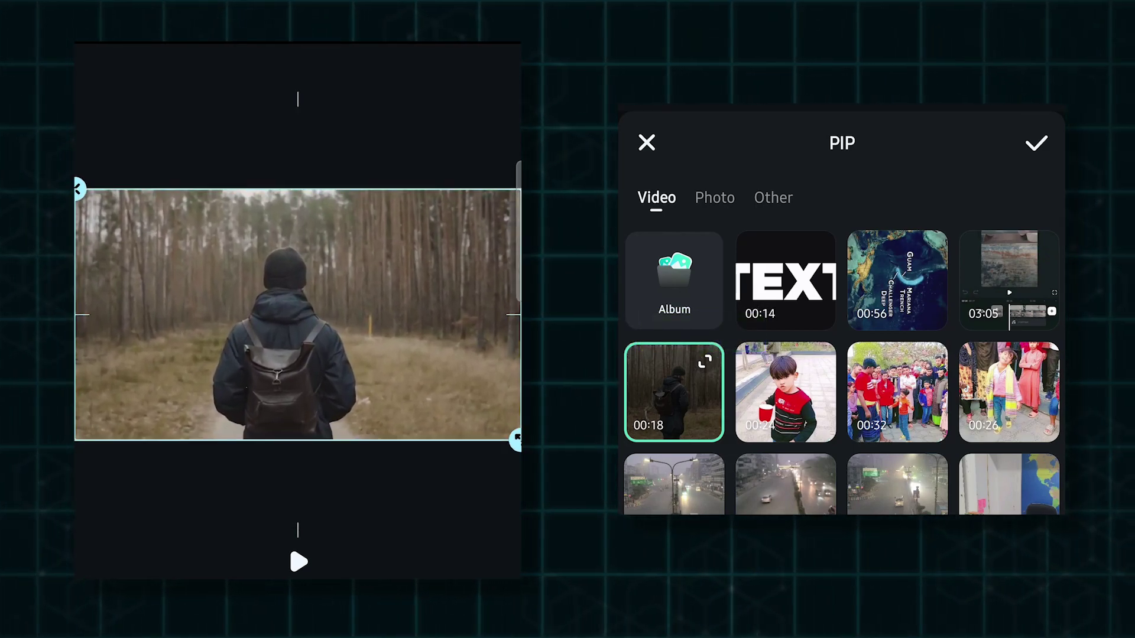
click(1036, 143)
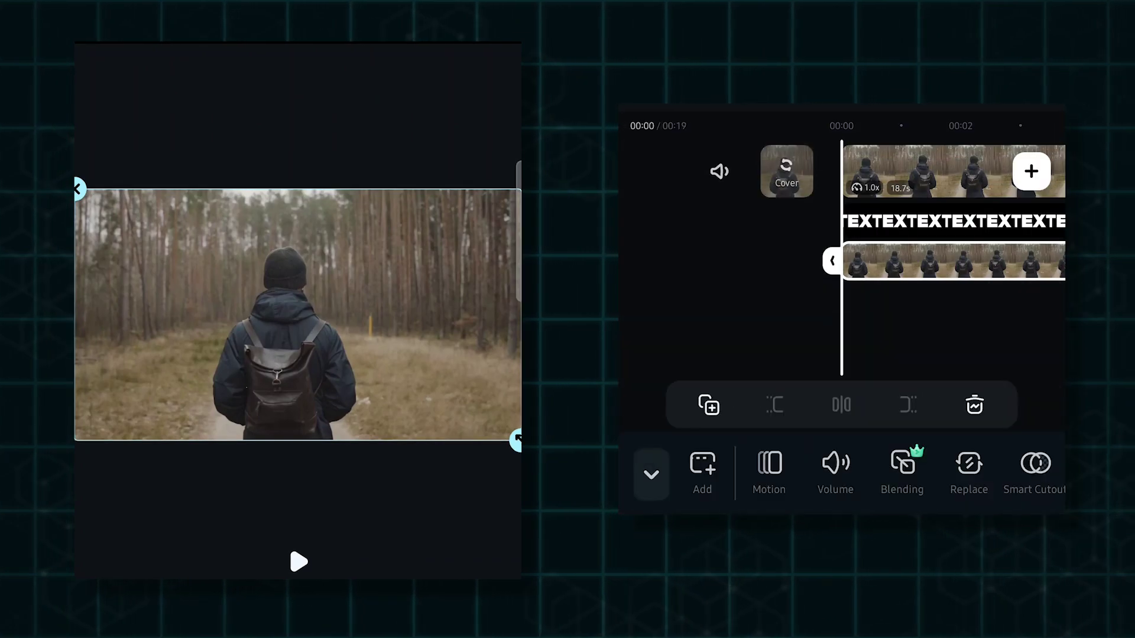
mouse_move(953, 319)
mouse_down()
mouse_move(870, 320)
mouse_move(971, 319)
mouse_up()
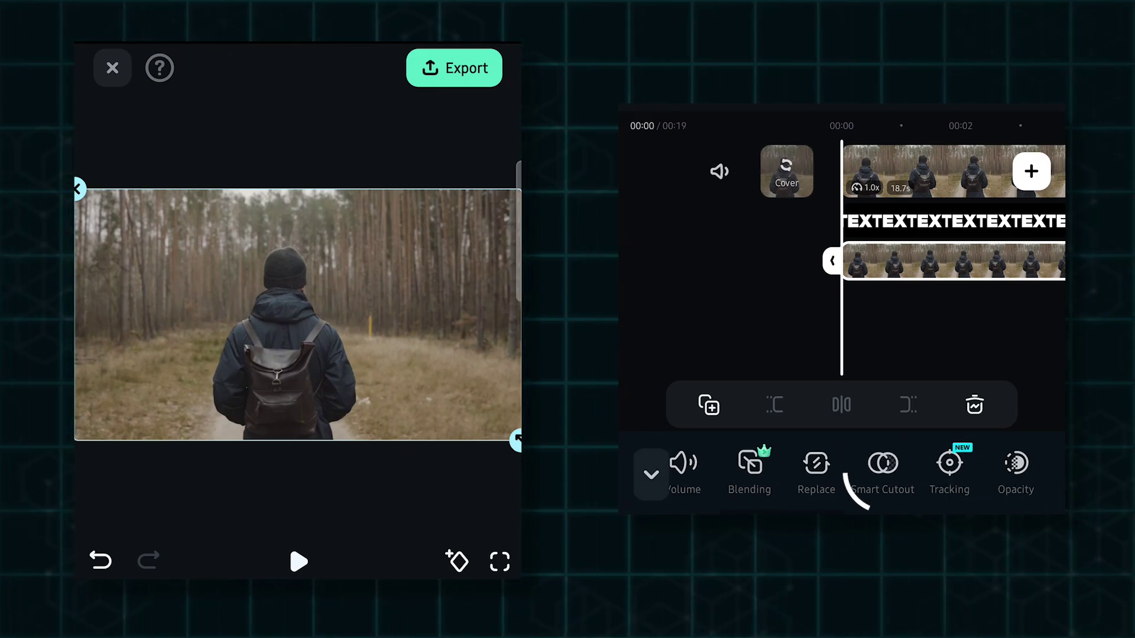
Brush over the walking man with Customized Cutout and apply it backward across all frames.
click(883, 472)
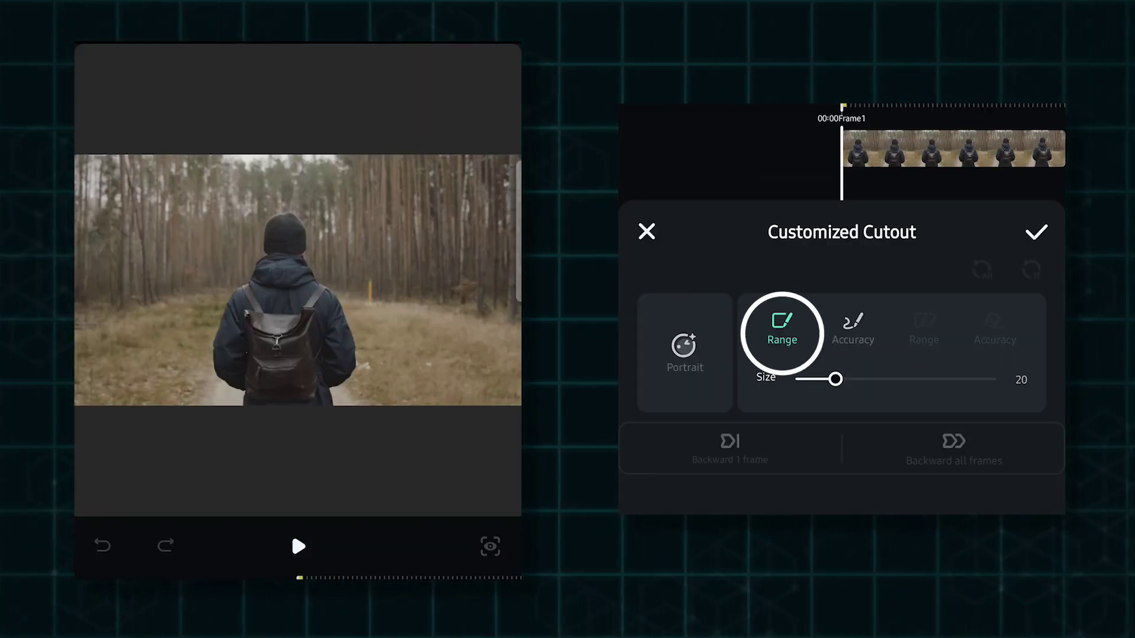
drag(282, 264, 275, 377)
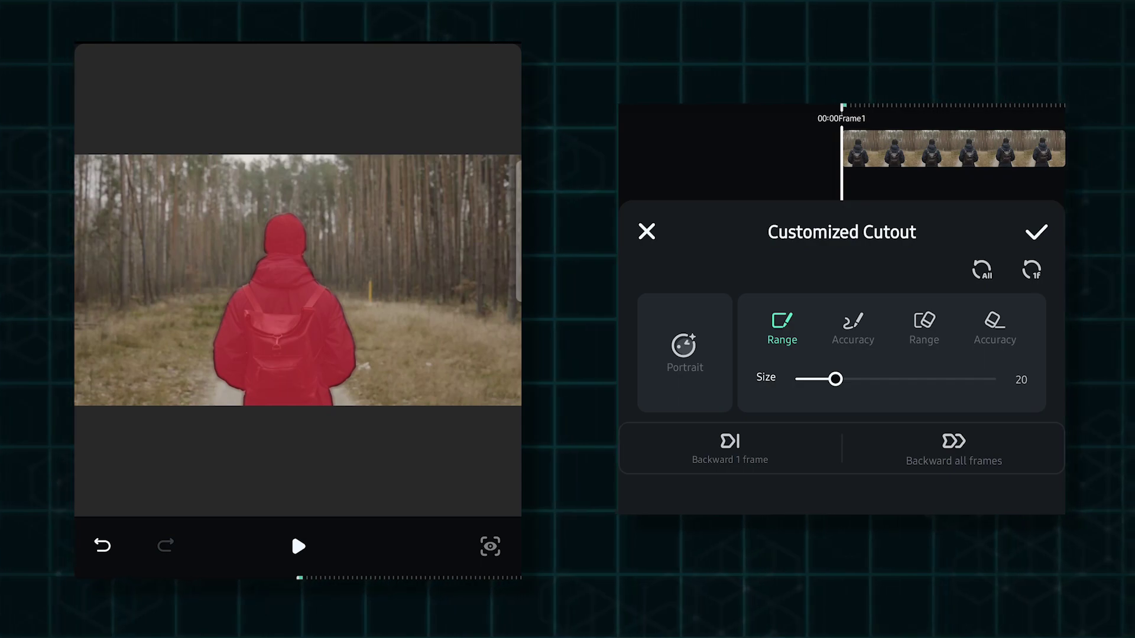
click(954, 448)
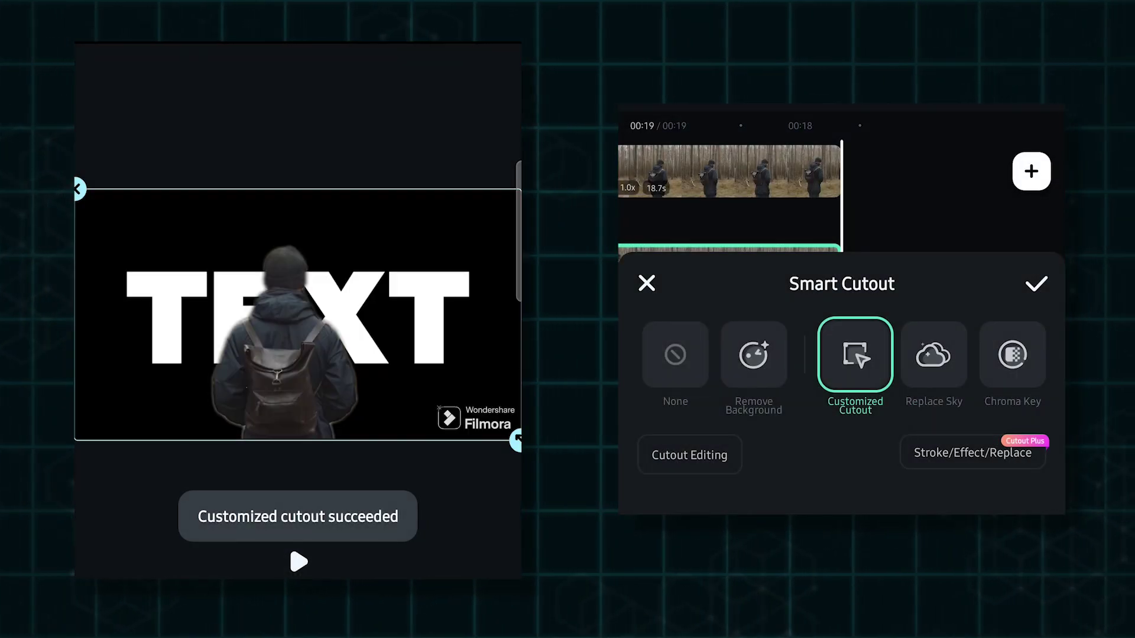
Accept the finished cutout and give the TEXT clip the Screen blend mode.
click(1036, 284)
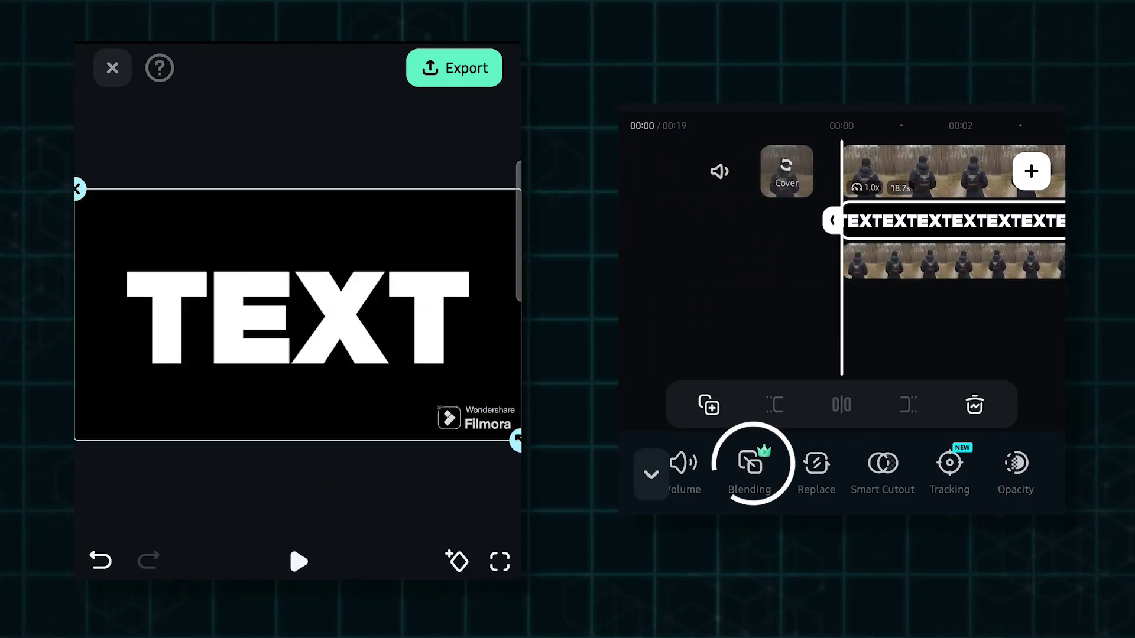
click(750, 468)
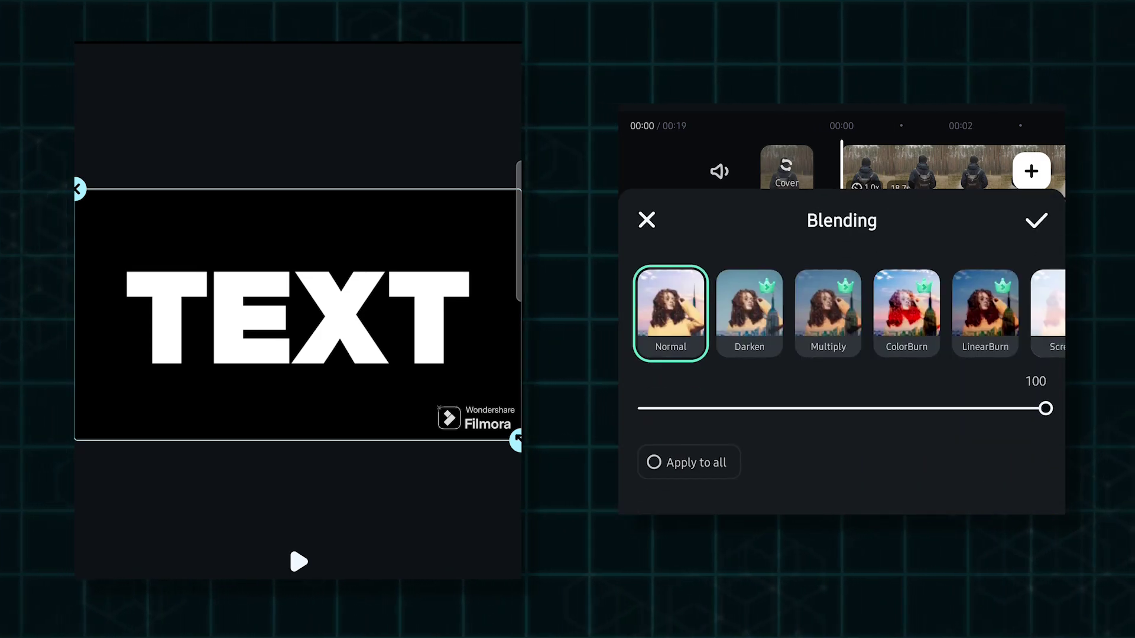
drag(887, 310, 758, 311)
click(935, 310)
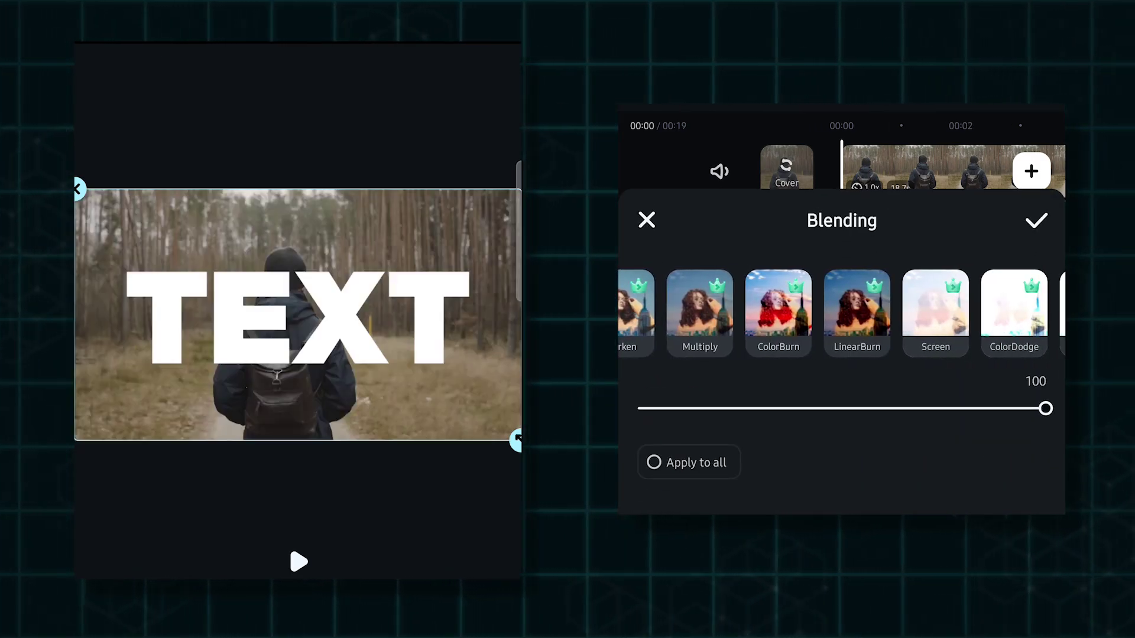
click(1036, 219)
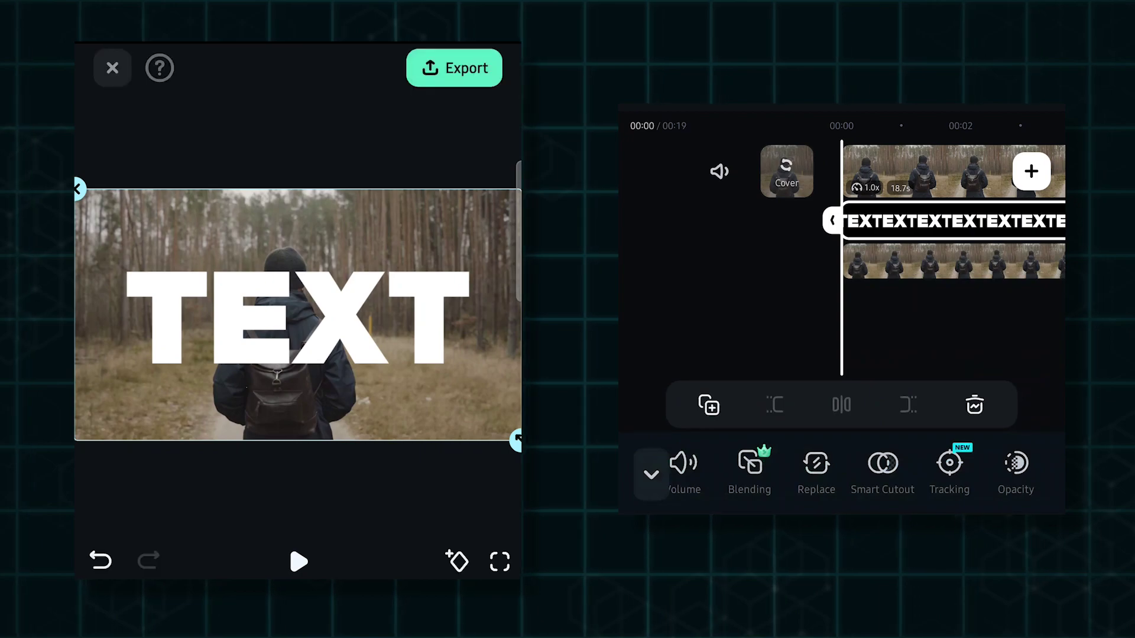
Select the forest overlay clip and play the edit twice to preview the hiker before the TEXT.
click(953, 261)
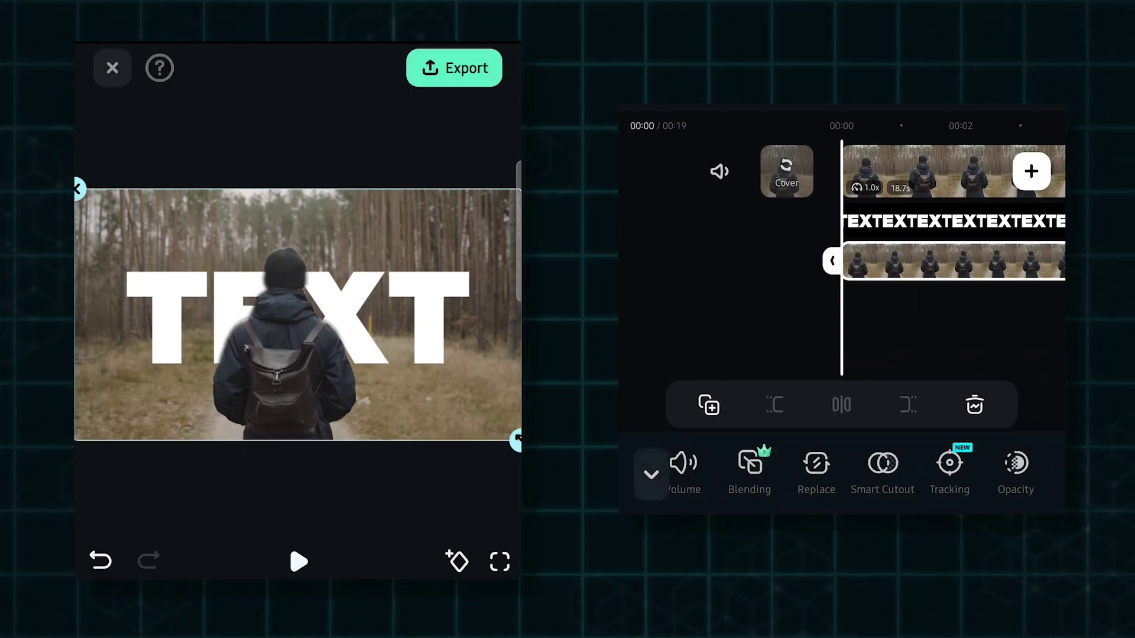
click(298, 562)
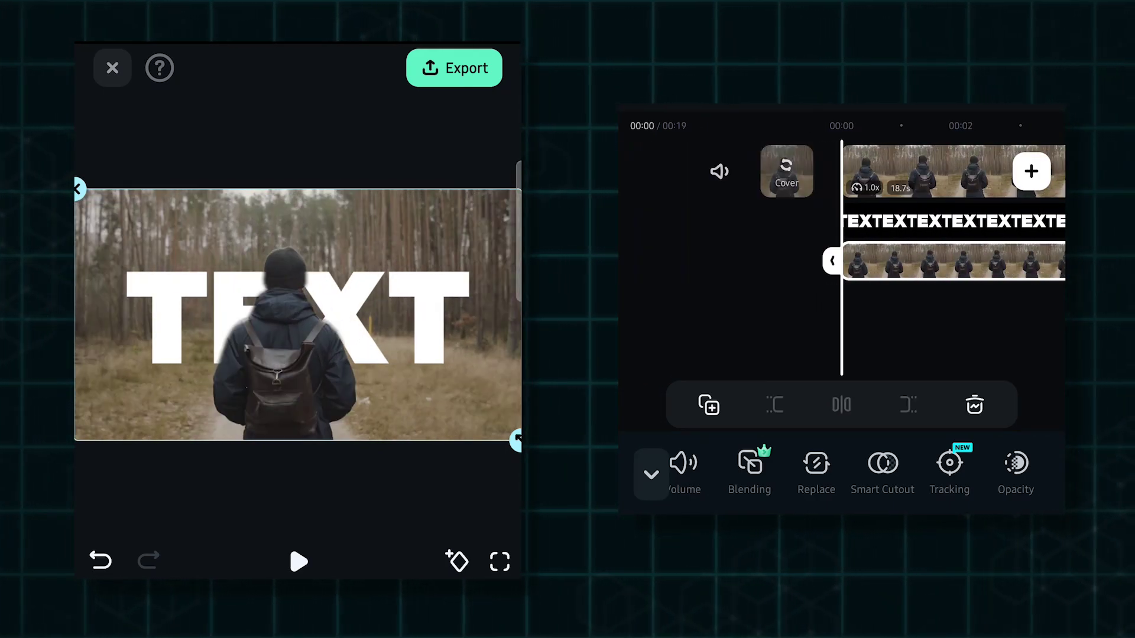
click(298, 561)
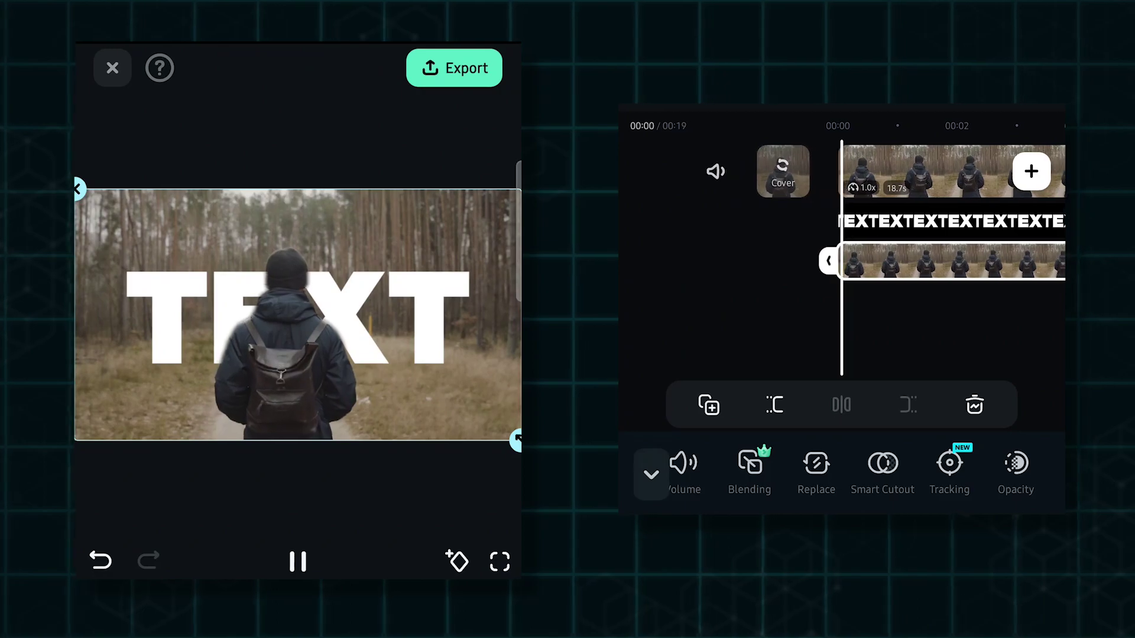